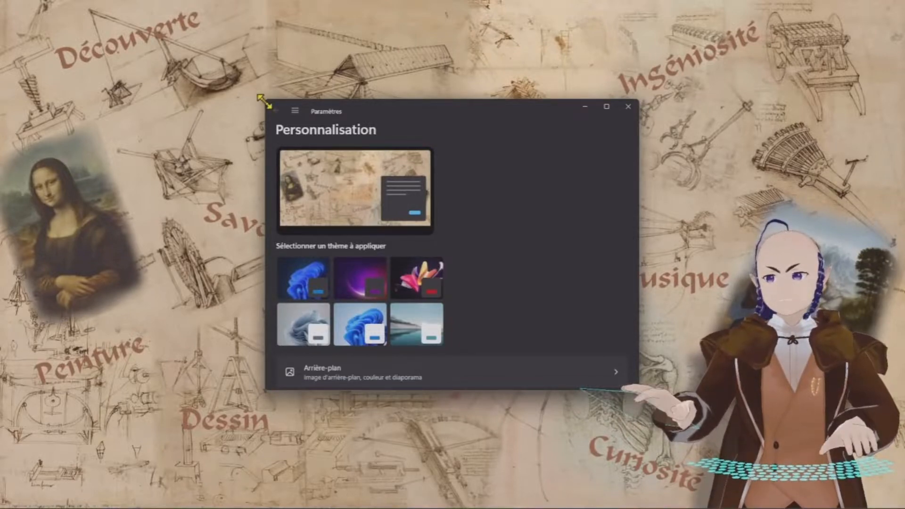
Step: Widen the Paramètres window until its category list is shown, and close the window
left_click_drag(265, 102, 225, 96)
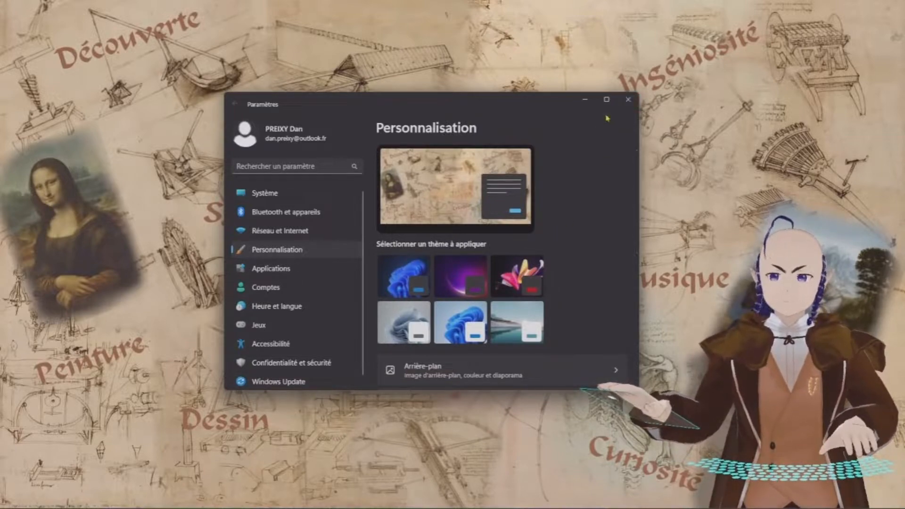
left_click(629, 100)
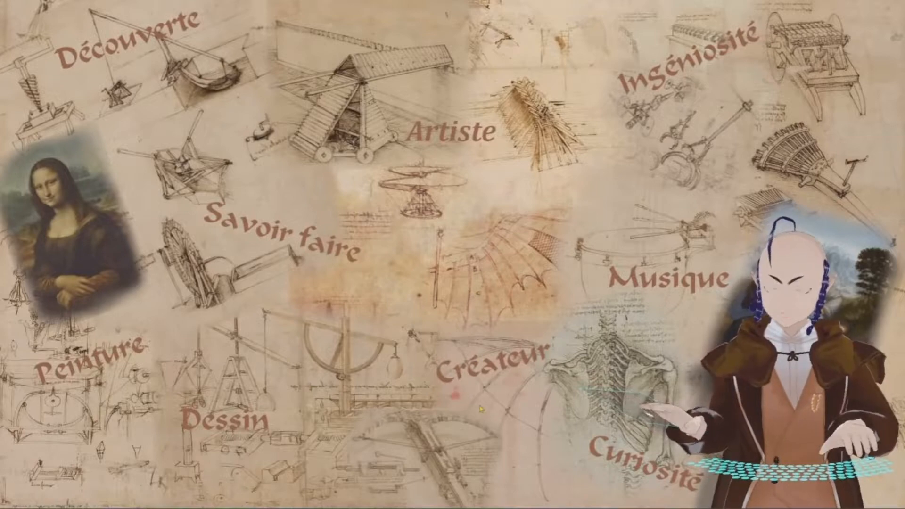
Step: Switch to the blank LibreOffice Writer document and paste the copied text about the computer mouse into it
mouse_move(481, 508)
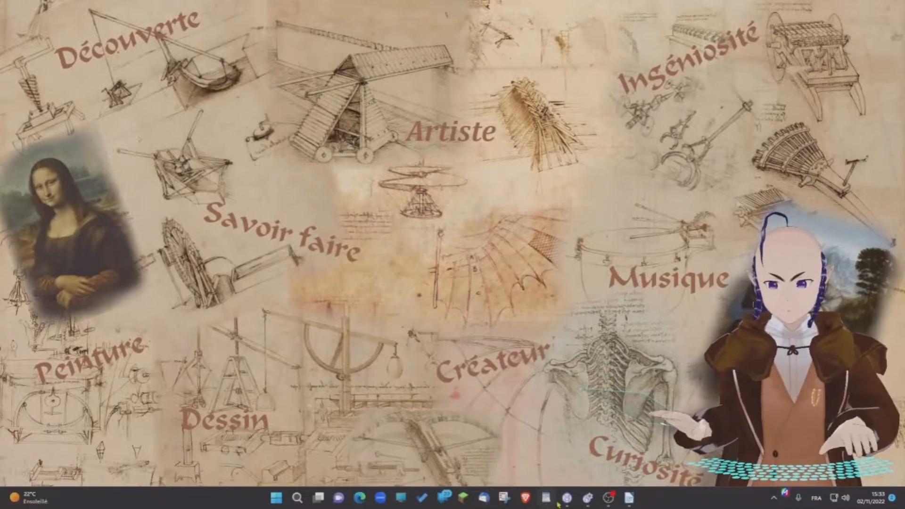
mouse_move(630, 501)
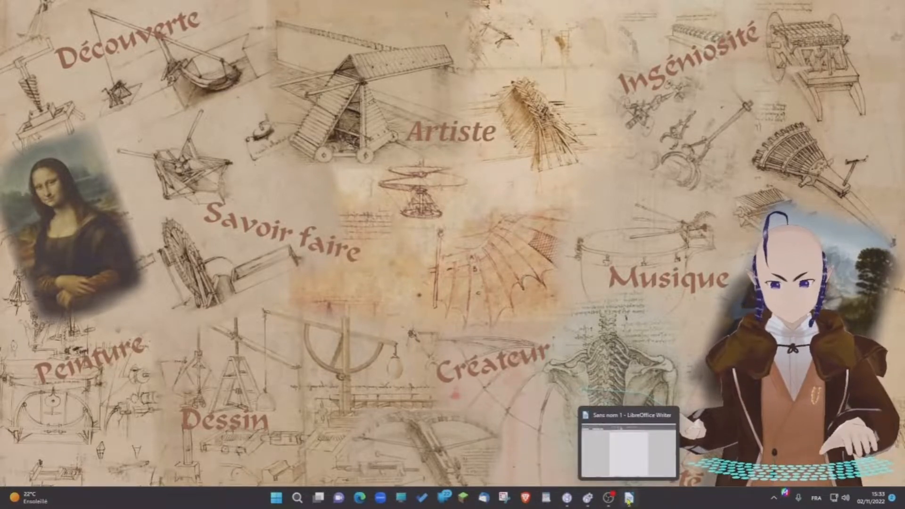
left_click(629, 500)
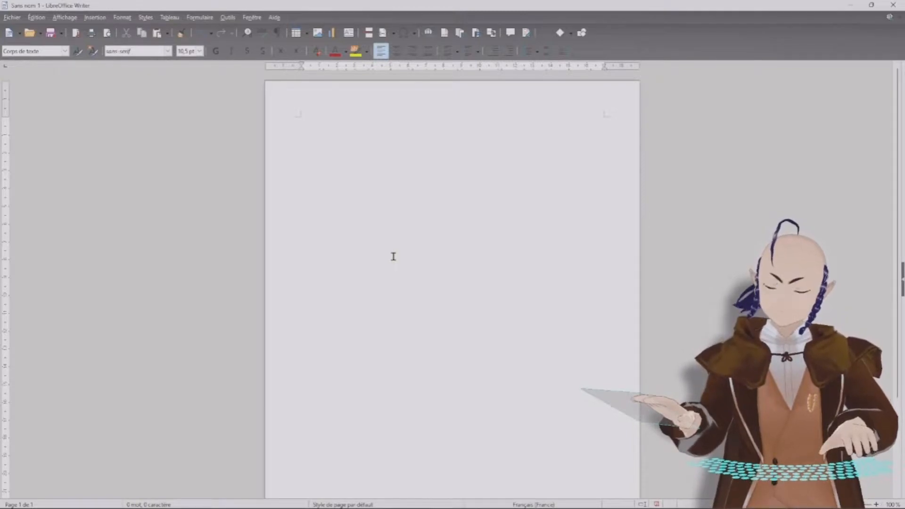
key("ctrl+v")
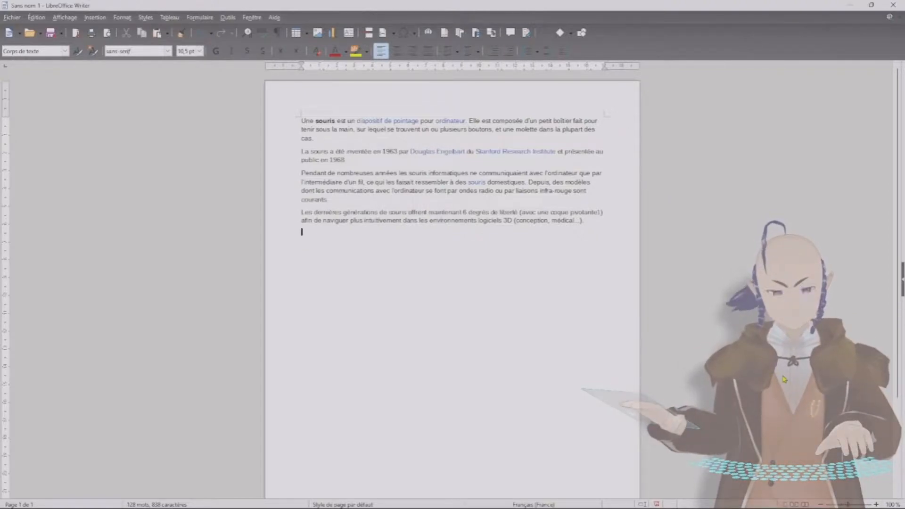
left_click(876, 505)
left_click(877, 505)
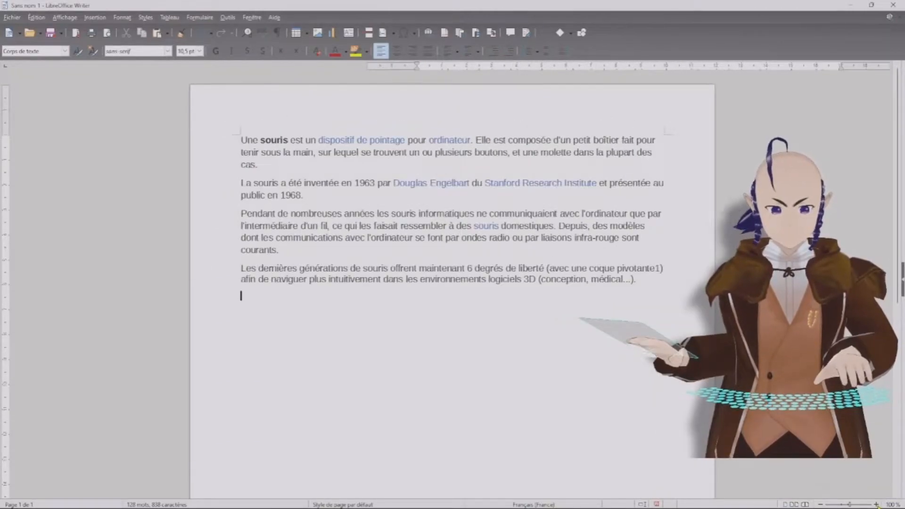
left_click(876, 505)
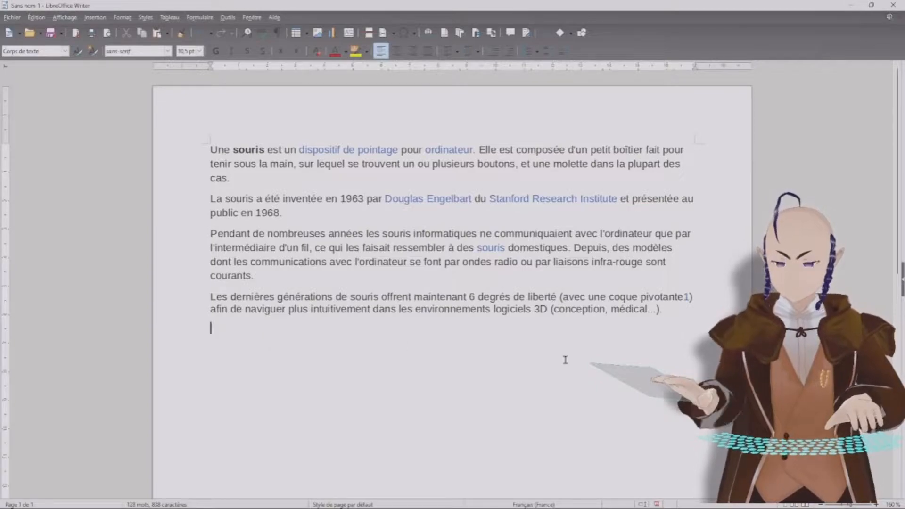
Step: Write "Ceci est le curseur du clavier" on the empty line below the last paragraph
type("C")
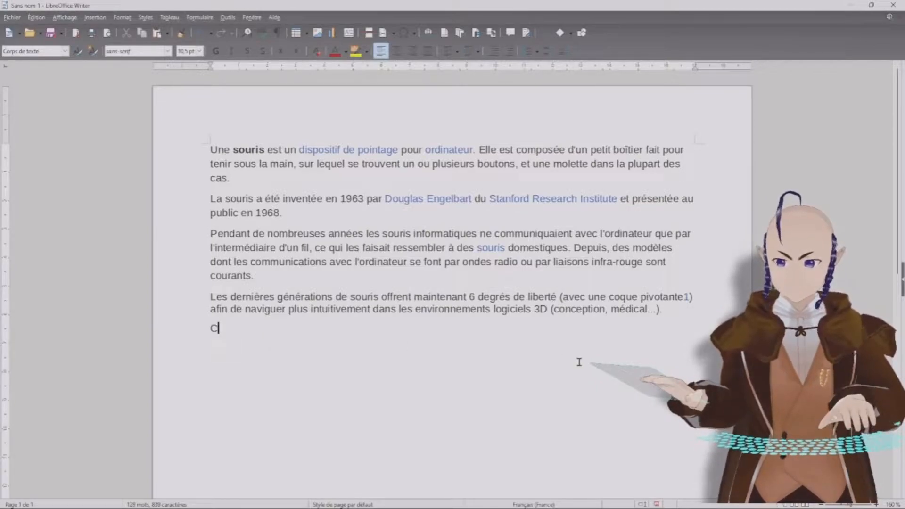
type("eci est")
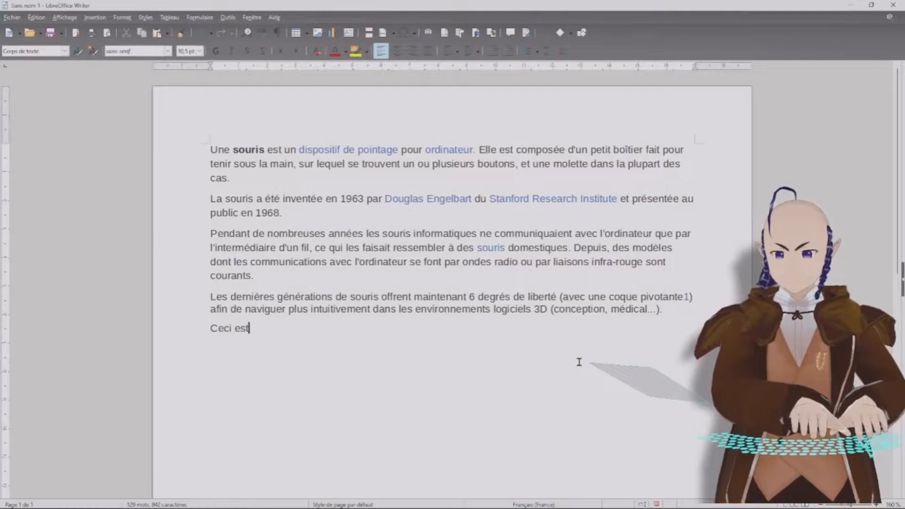
type(" le curse")
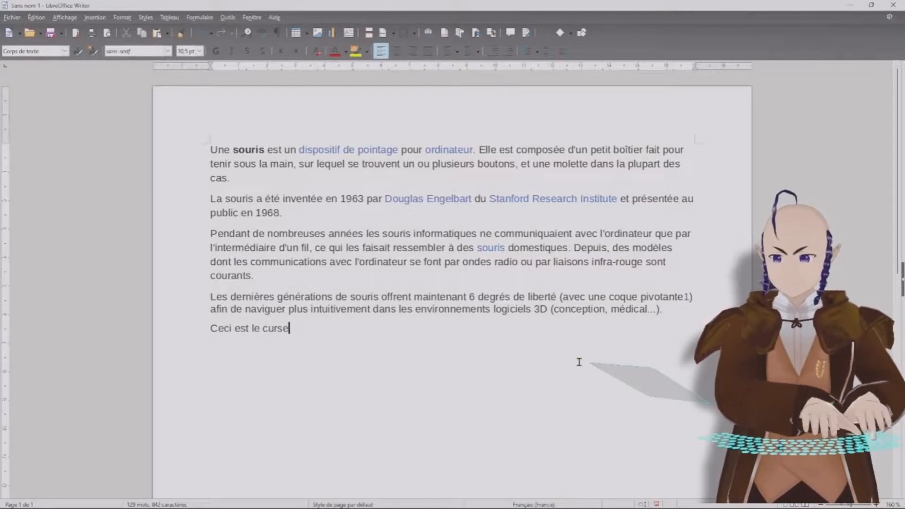
type("ur du cl")
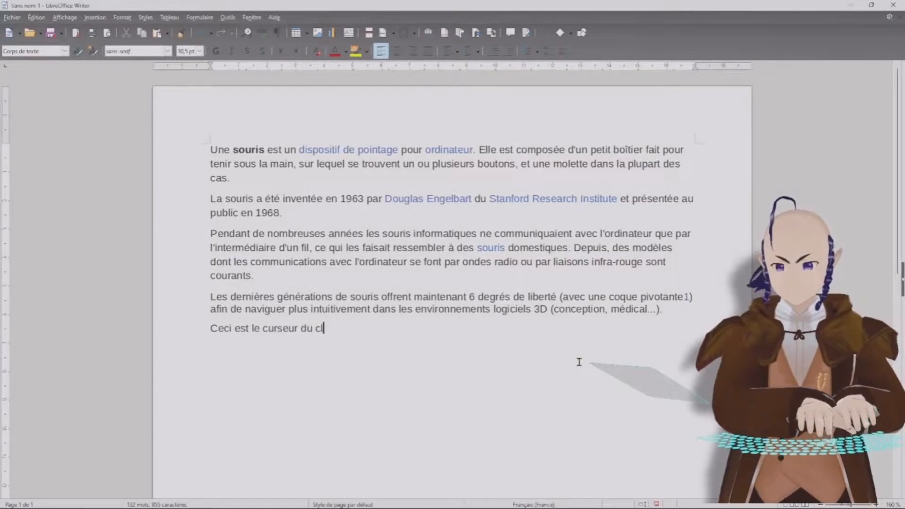
type("avier")
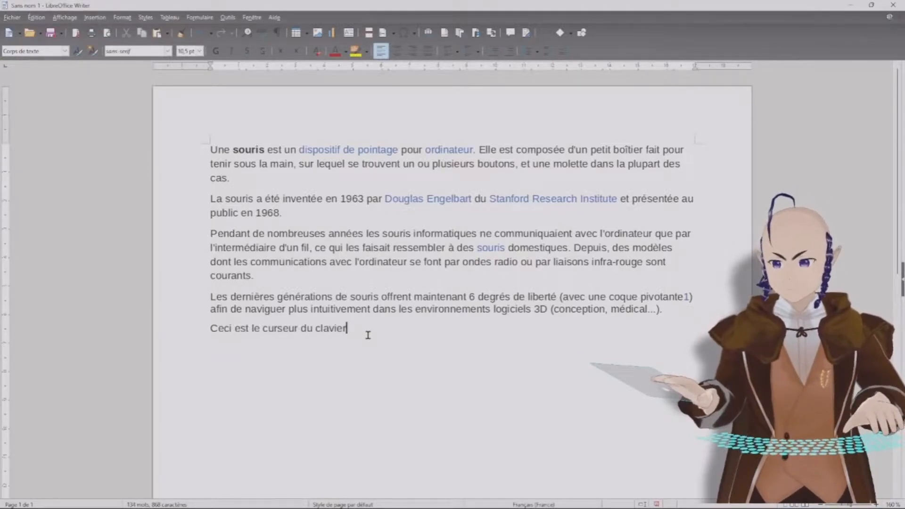
Step: Delete the sentence "Ceci est le curseur du clavier" and place the text cursor at the end of the second paragraph, after "1968."
key("BackSpace")
key("BackSpace")
key("BackSpace")
key("BackSpace")
key("BackSpace")
key("BackSpace")
key("BackSpace")
key("BackSpace")
key("BackSpace")
key("BackSpace")
key("BackSpace")
key("BackSpace")
key("BackSpace")
key("BackSpace")
key("BackSpace")
key("BackSpace")
key("BackSpace")
key("BackSpace")
key("BackSpace")
key("BackSpace")
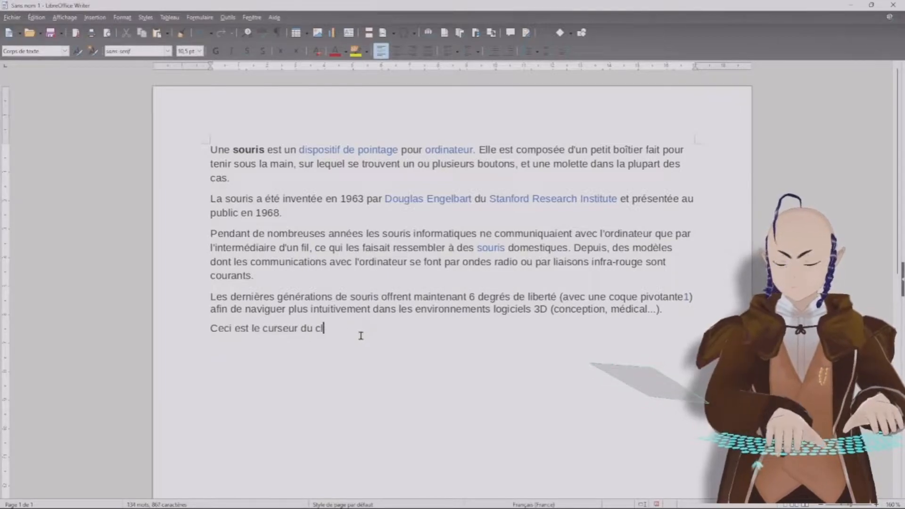
key("BackSpace")
key("BackSpace")
key("BackSpace")
key("BackSpace")
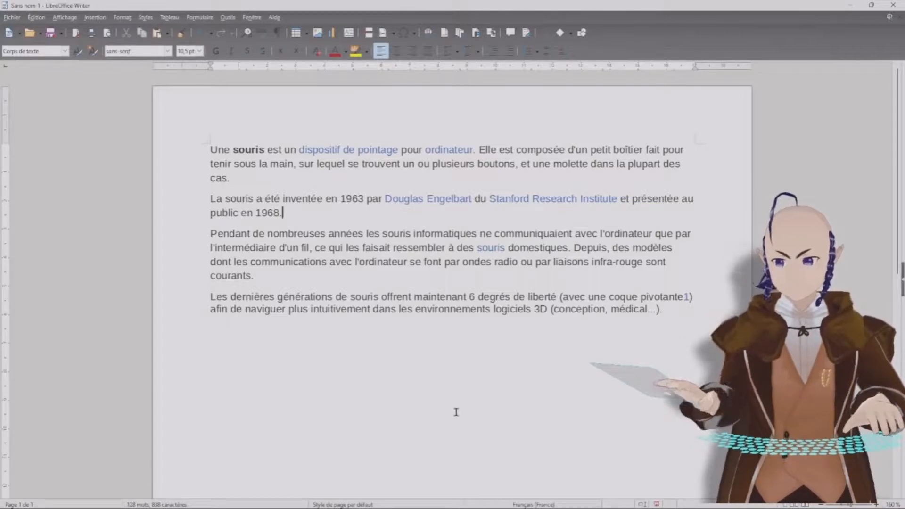
Step: Add "Ceci est le nouvel emplacement" at the end of the second paragraph, directly after "1968."
type("C")
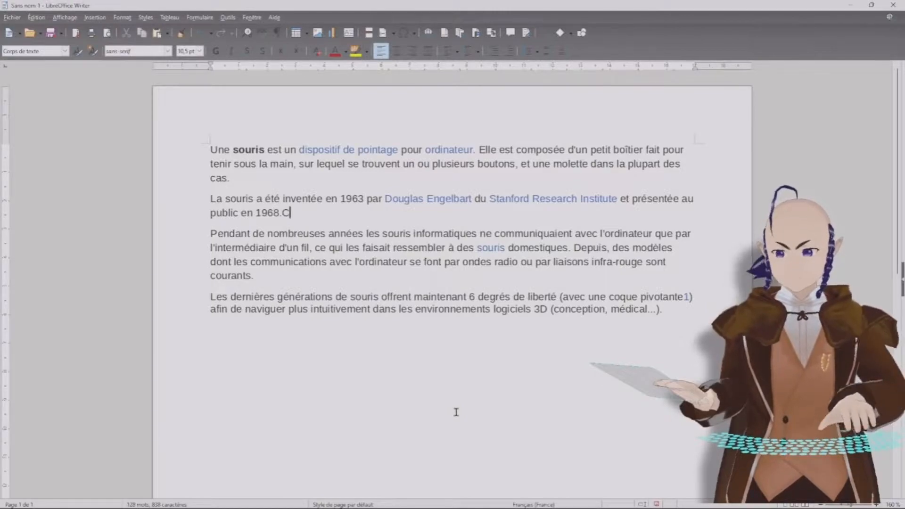
type("eci")
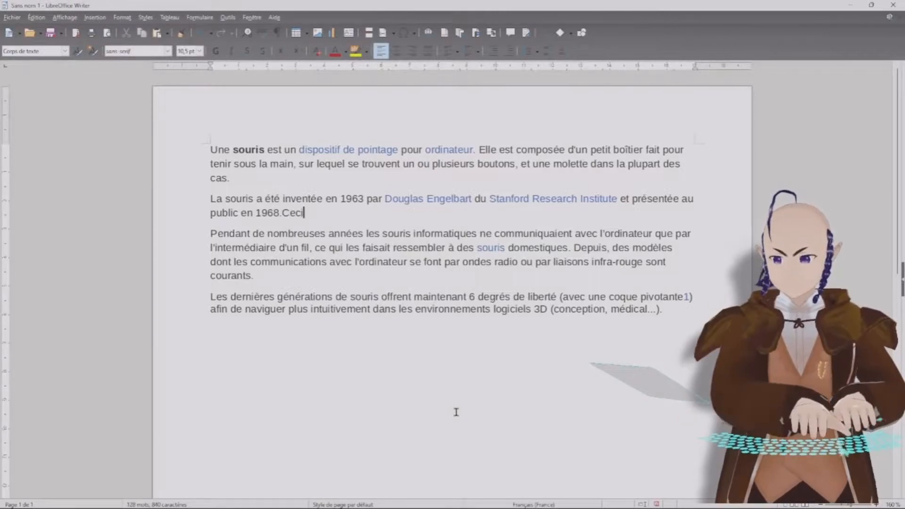
type(" est le nouvel ")
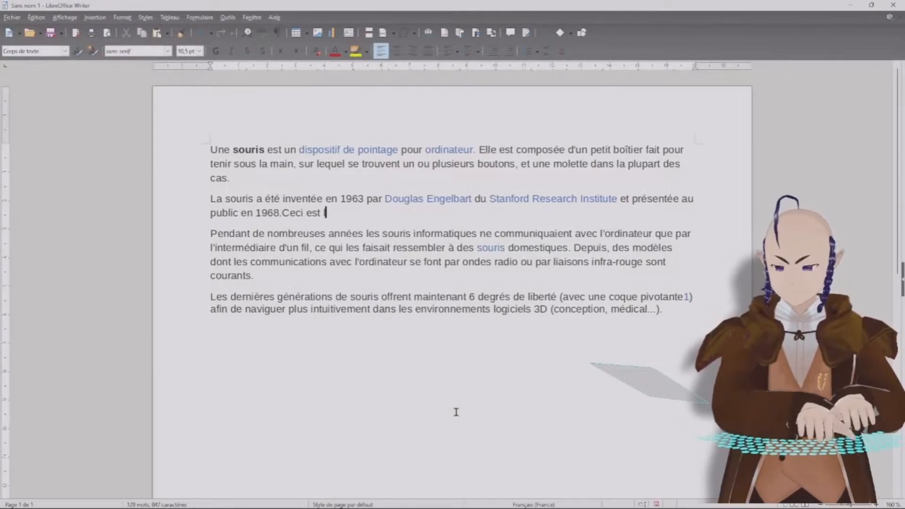
type("emplacement")
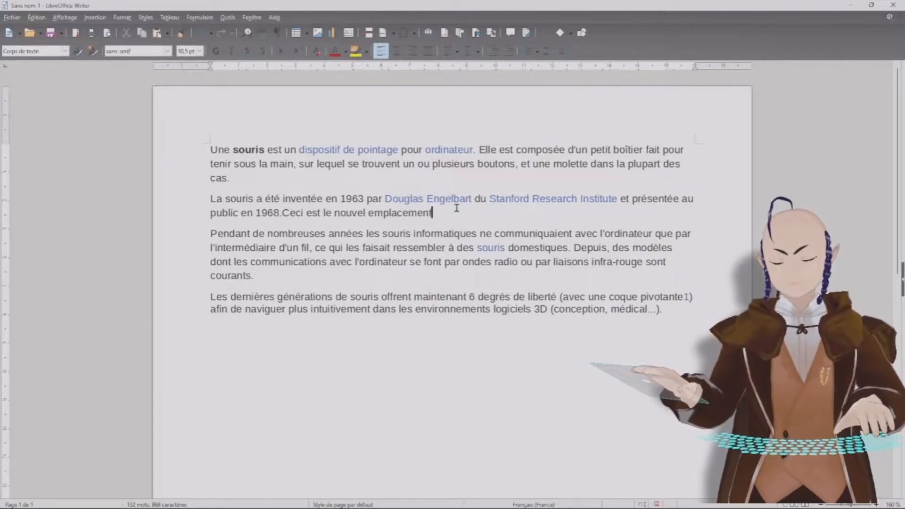
Step: Delete "Ceci est le nouvel emplacement" from the end of the second paragraph
key("BackSpace")
key("BackSpace")
key("BackSpace")
key("BackSpace")
key("BackSpace")
key("BackSpace")
key("BackSpace")
key("BackSpace")
key("BackSpace")
key("BackSpace")
key("BackSpace")
key("BackSpace")
key("BackSpace")
key("BackSpace")
key("BackSpace")
key("BackSpace")
key("BackSpace")
key("BackSpace")
key("BackSpace")
key("BackSpace")
key("BackSpace")
key("BackSpace")
key("BackSpace")
key("BackSpace")
key("BackSpace")
key("BackSpace")
key("BackSpace")
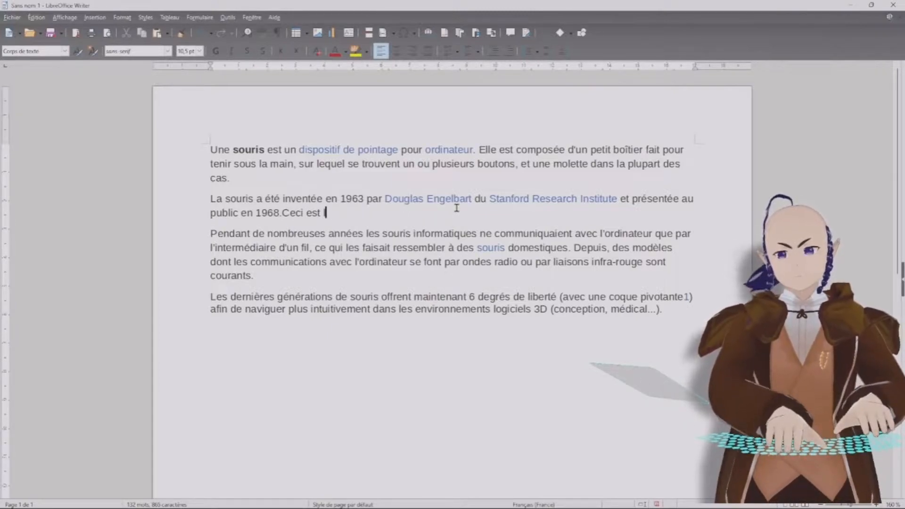
key("BackSpace")
key("BackSpace")
key("BackSpace")
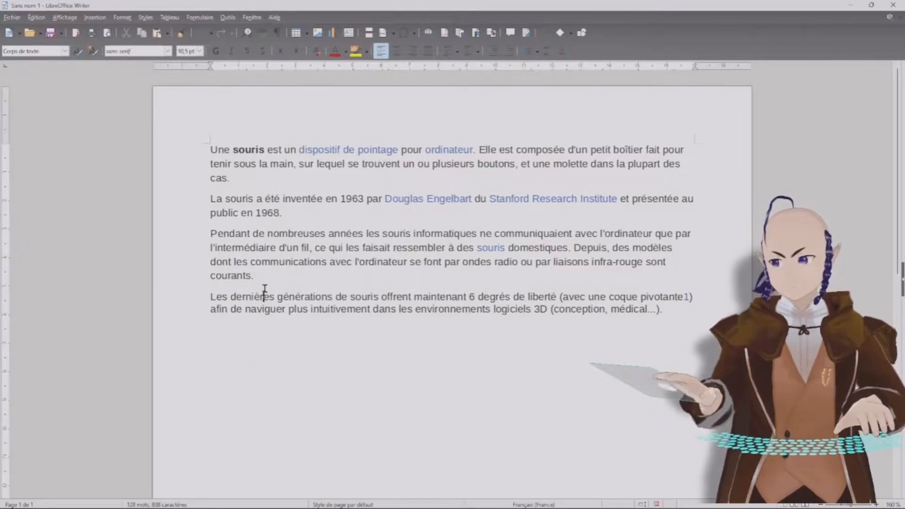
Step: Place the text cursor after "courants.", within "par" in the second paragraph, and inside the word "nombreuses"
left_click(273, 274)
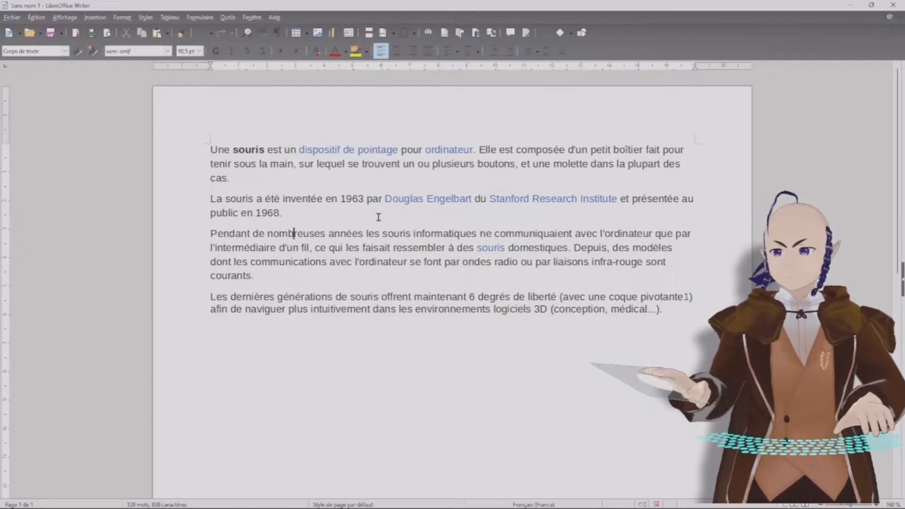
left_click(368, 199)
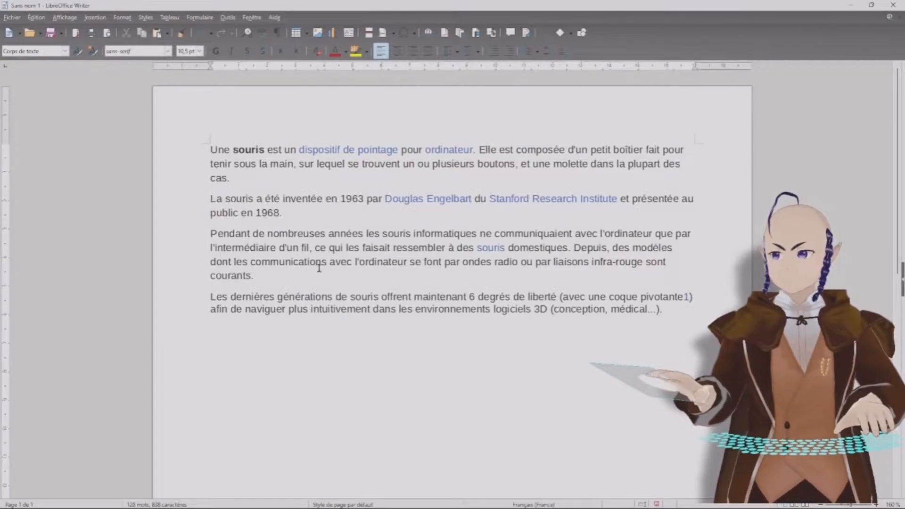
left_click(298, 233)
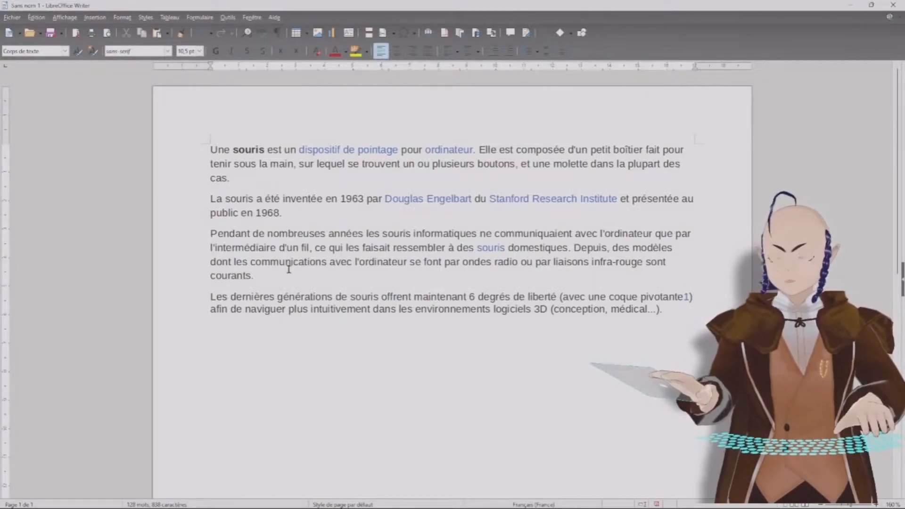
Step: In the third paragraph, select the words "nombreuses" and "informatiques" in turn, followed by the sentence starting "Depuis, des modèles", and clear the selection
double_click(297, 233)
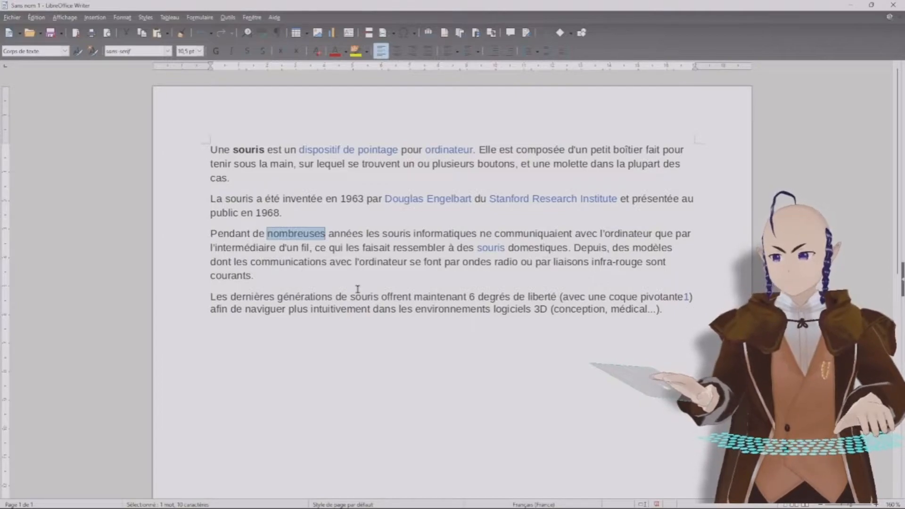
double_click(451, 232)
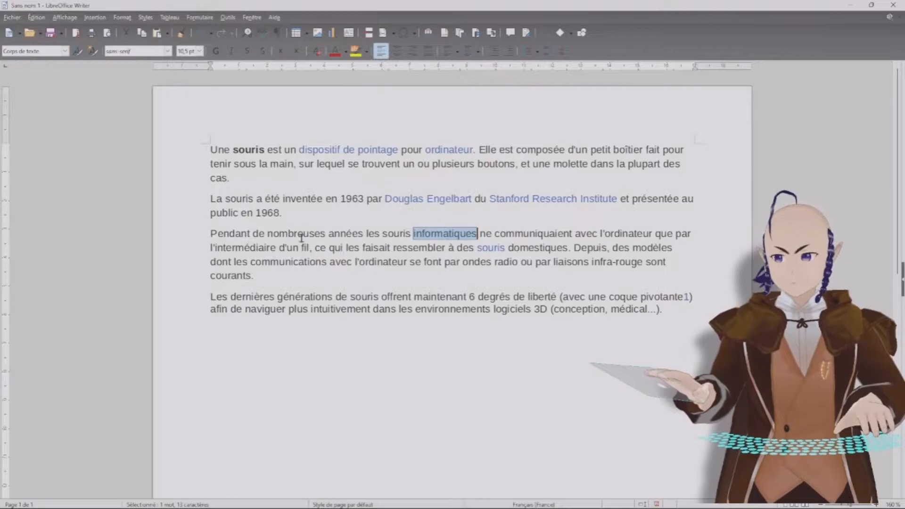
triple_click(339, 263)
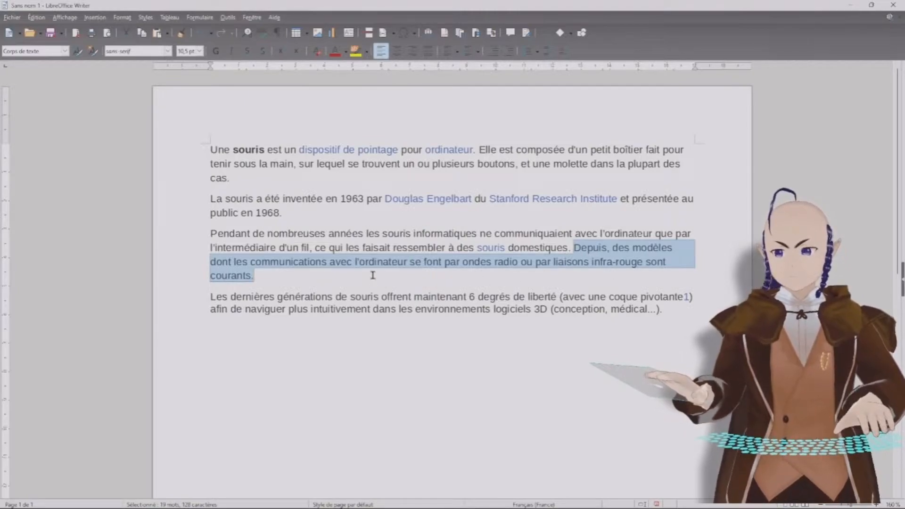
left_click(380, 263)
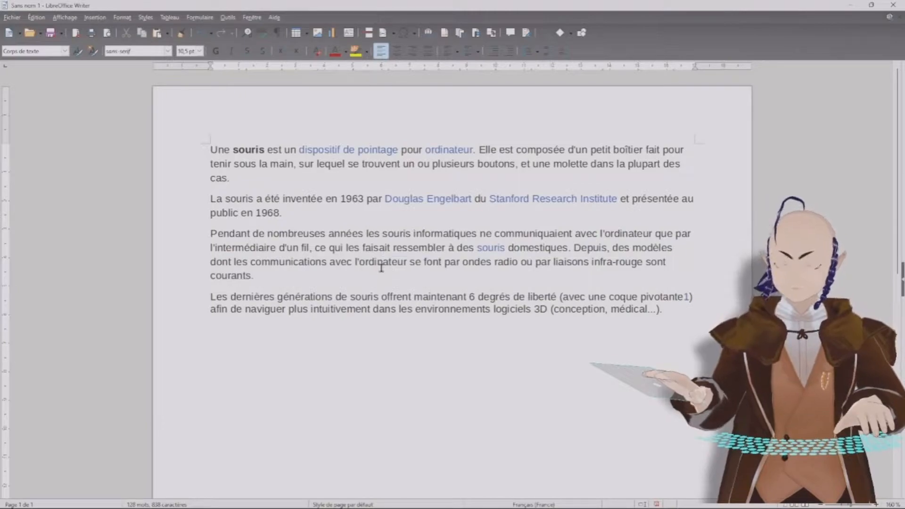
Step: Select "l'ordinateur" in the third paragraph's last sentence, extend the selection to that sentence, and select the whole paragraph
double_click(384, 262)
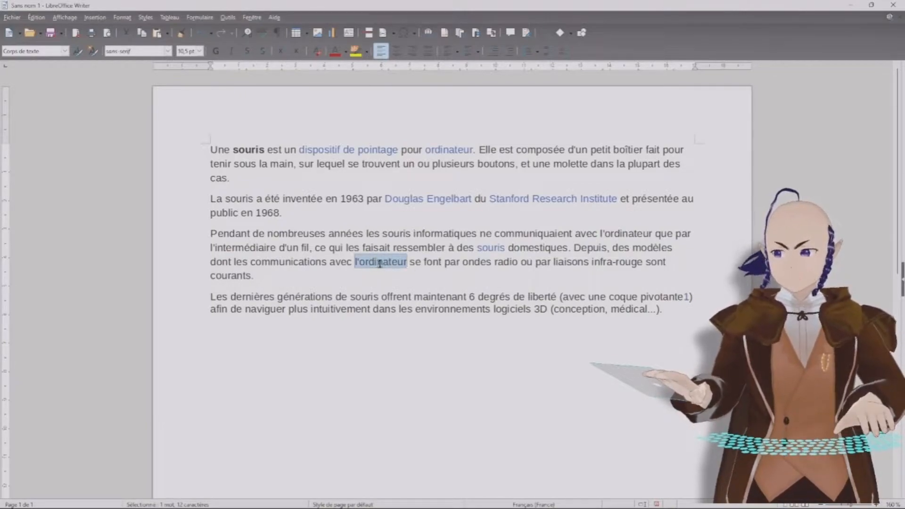
triple_click(380, 263)
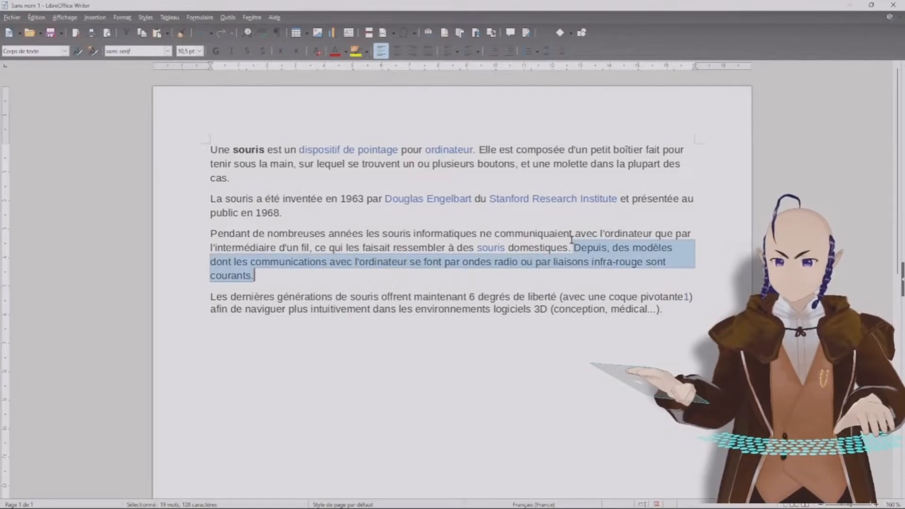
left_click(423, 262)
triple_click(423, 263)
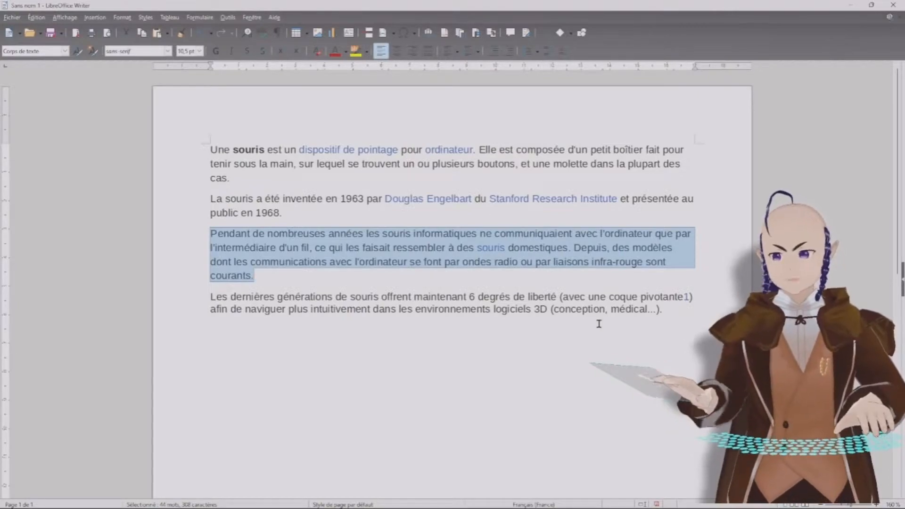
Step: Clear the paragraph selection, select "souris" in the last paragraph, and extend the selection to its full sentence
left_click(389, 367)
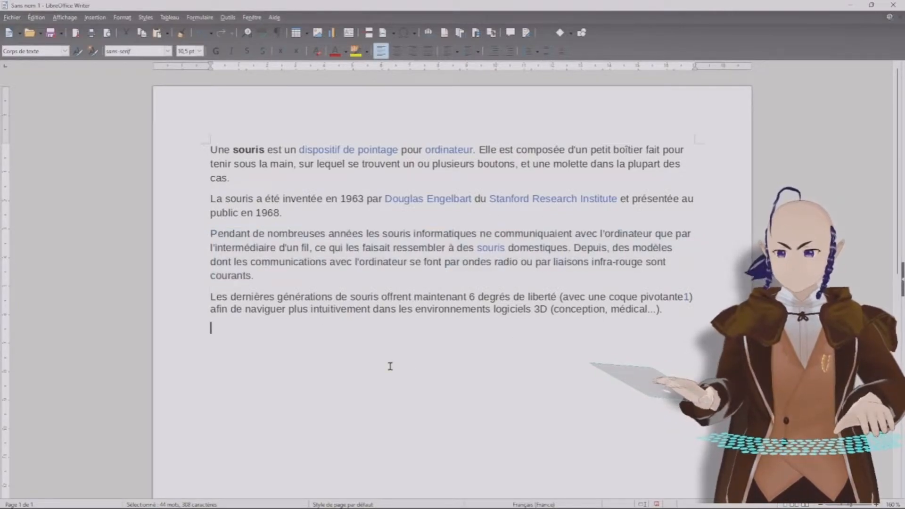
double_click(368, 298)
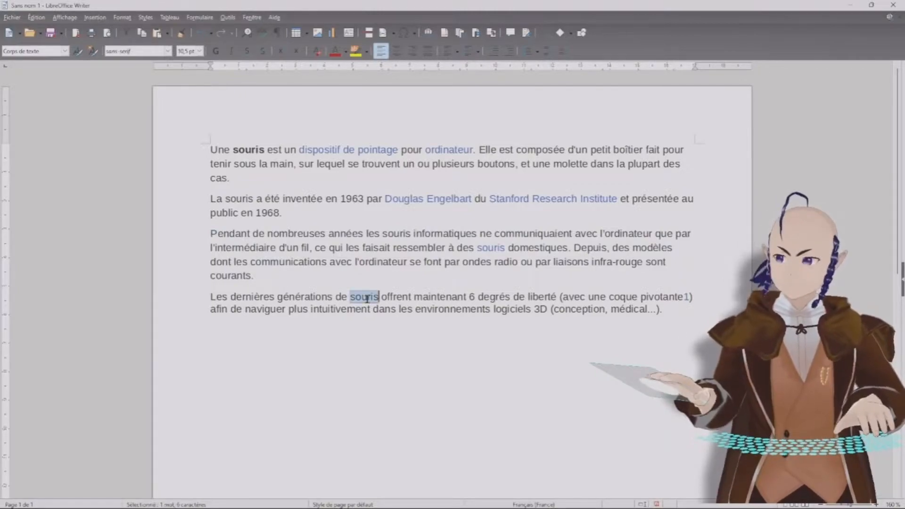
triple_click(367, 298)
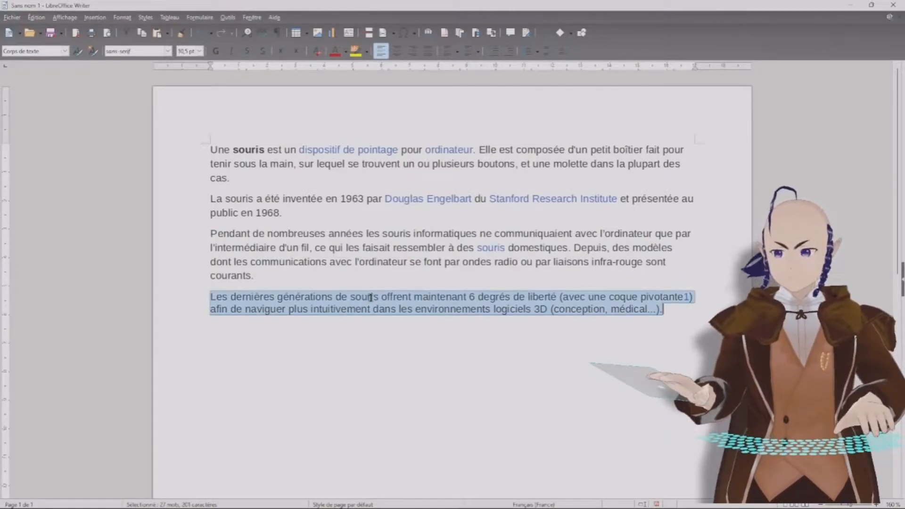
Step: Select "faisait" in the third paragraph and its sentence, and leave the text cursor inside that word
double_click(384, 247)
triple_click(385, 247)
left_click(386, 246)
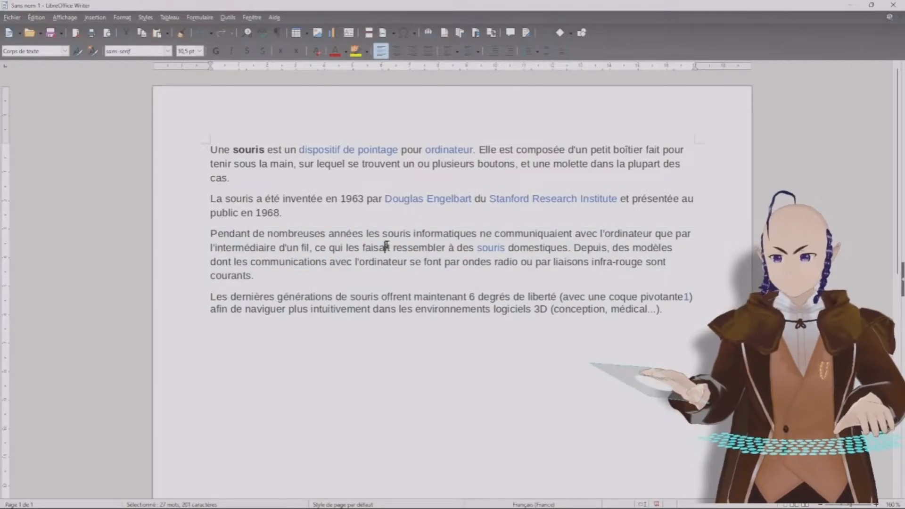
Step: Clear the sentence selection, select "nombreuses" in the third paragraph, and view the commands offered for the selected word
left_click(448, 338)
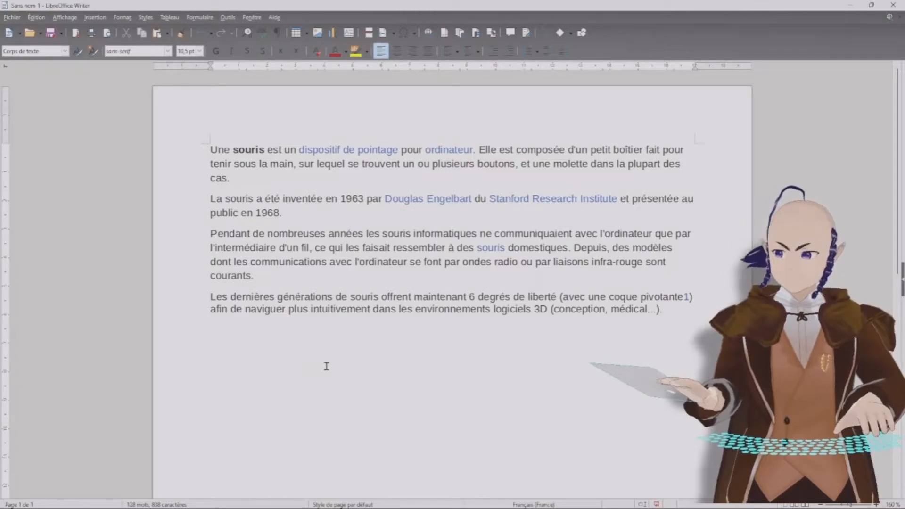
double_click(292, 234)
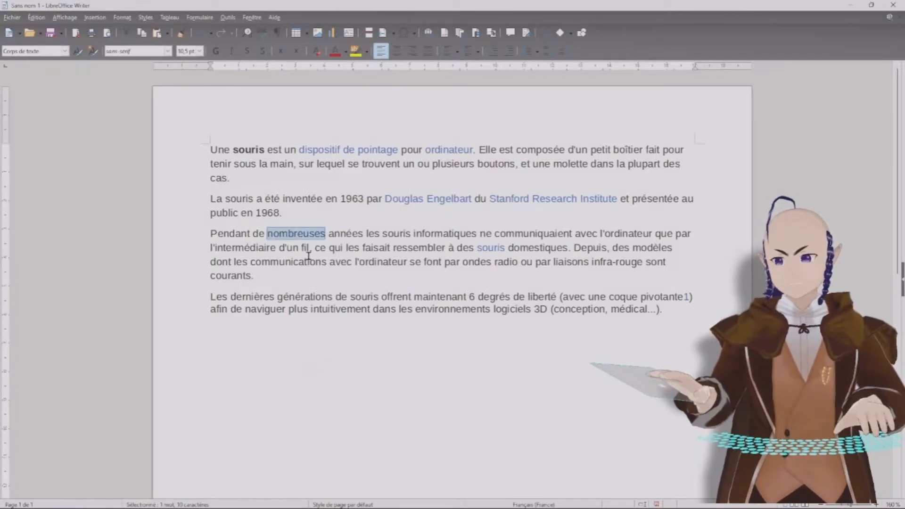
right_click(295, 235)
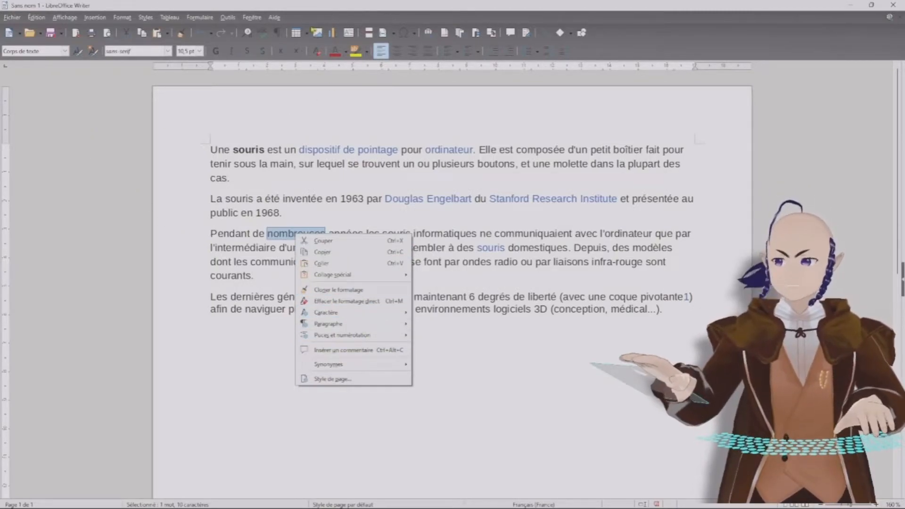
key("Escape")
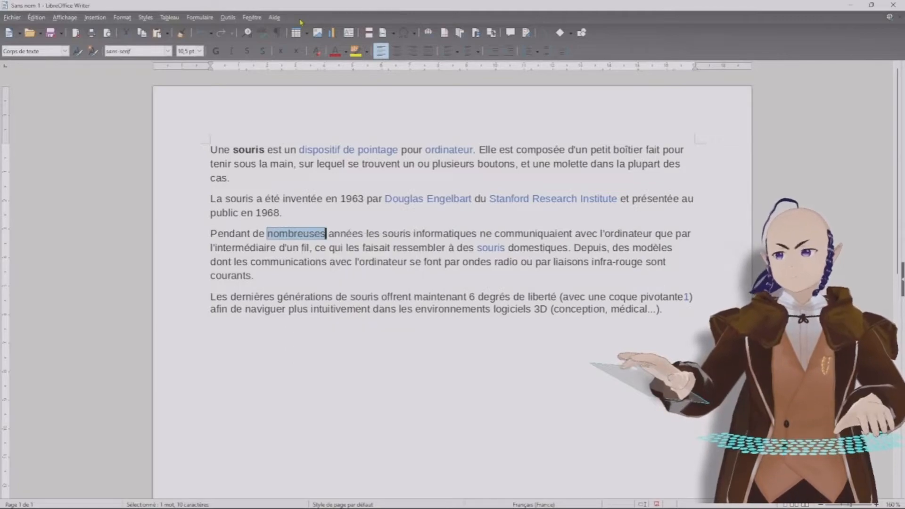
Step: View the available form commands and the window control options, leaving "nombreuses" selected
left_click(278, 18)
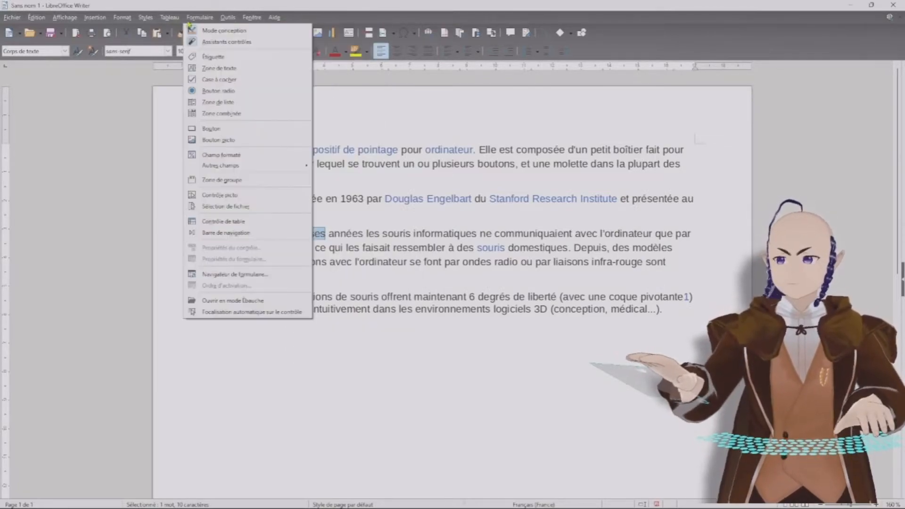
left_click(187, 21)
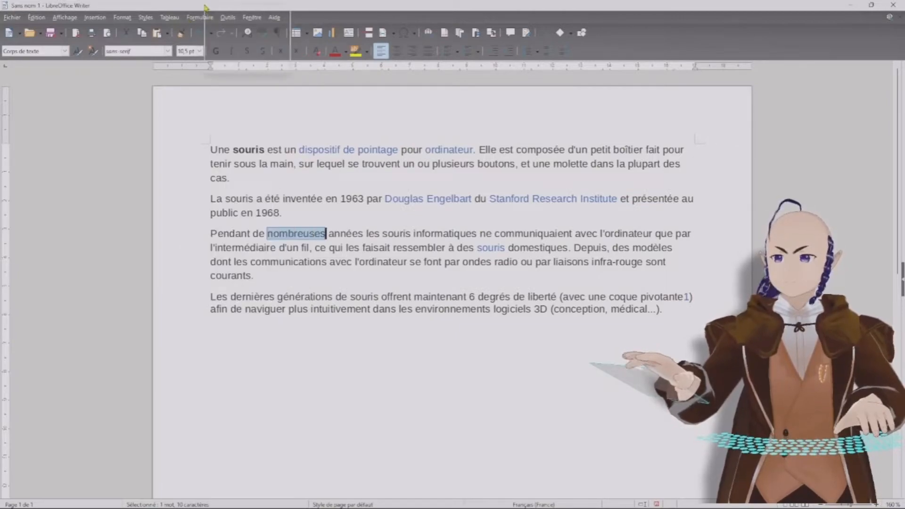
right_click(205, 7)
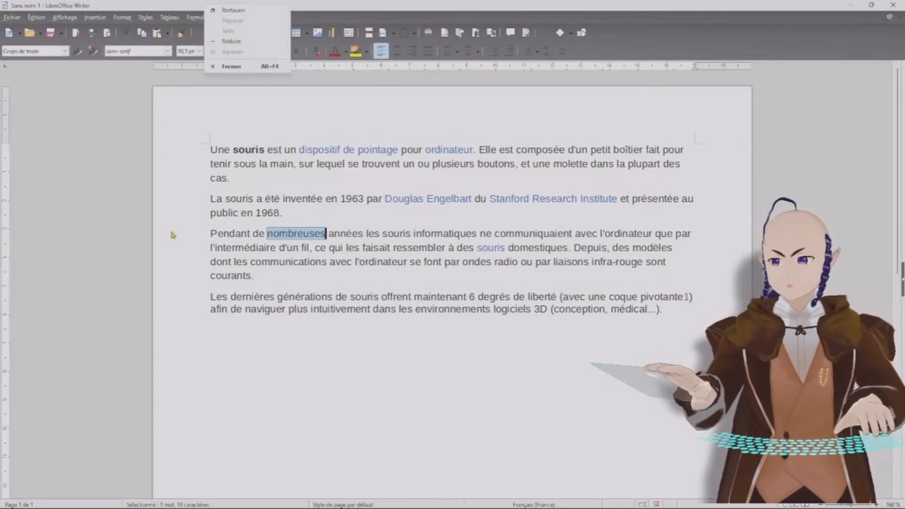
Step: Place the text cursor inside "nombreuses" and view the context commands offered there with no text selected
left_click(307, 237)
right_click(307, 237)
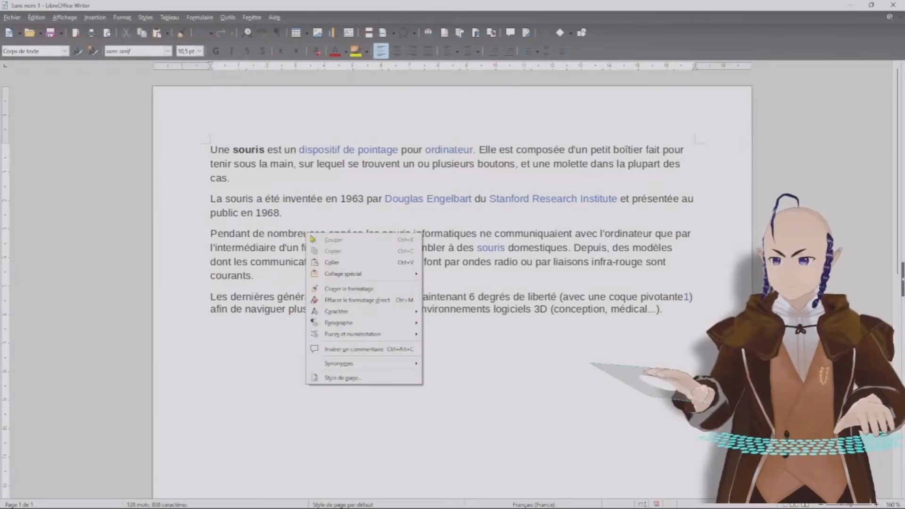
key("Escape")
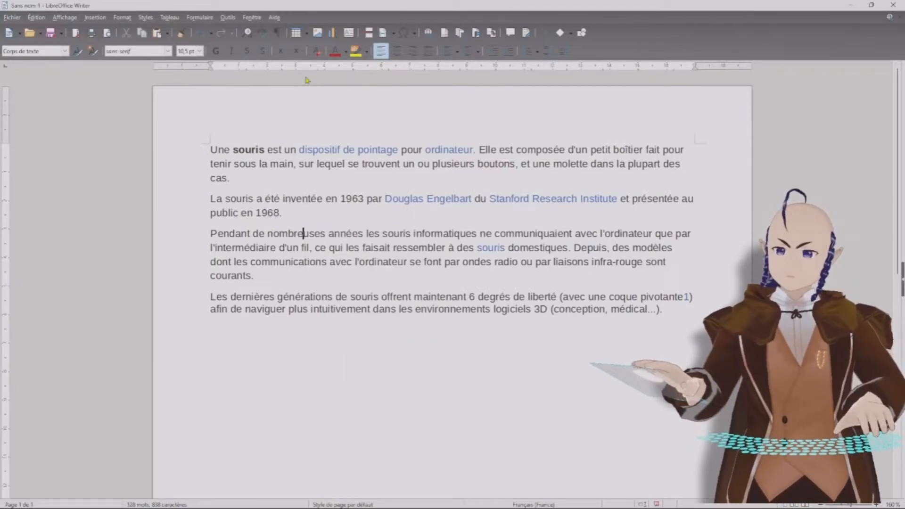
Step: View the standard toolbar's customization options and the window control options, and place the text cursor in the empty paragraph below the text
right_click(429, 35)
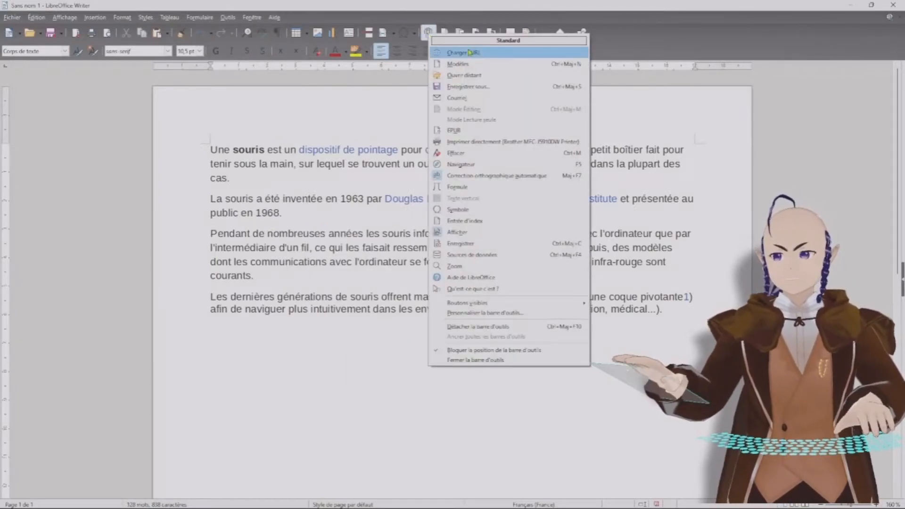
right_click(174, 5)
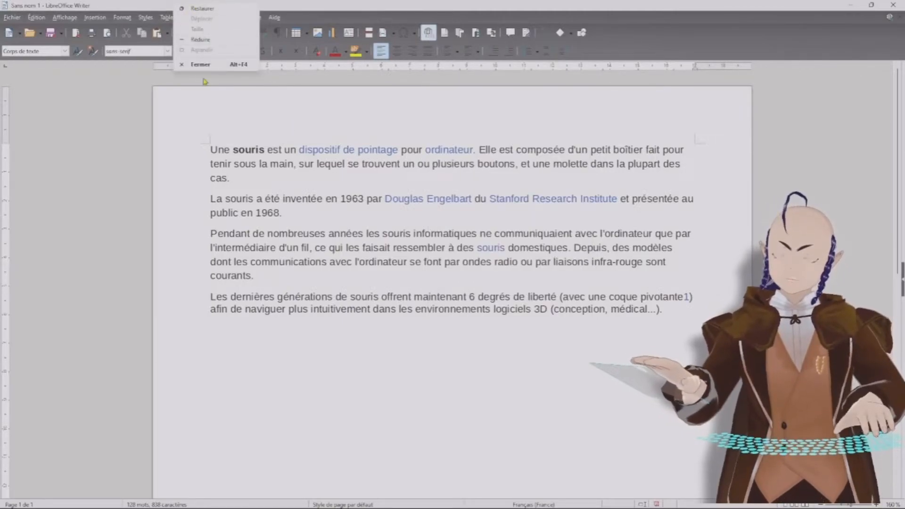
left_click(328, 368)
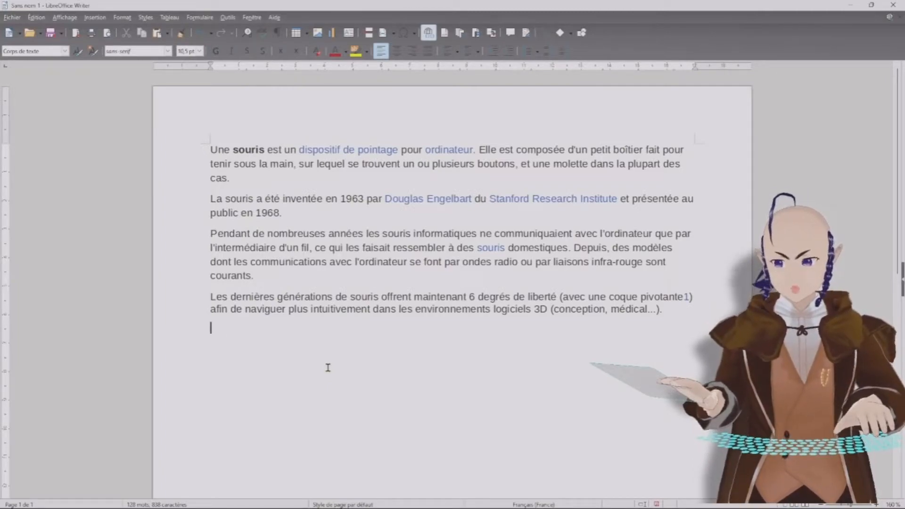
left_click(320, 361)
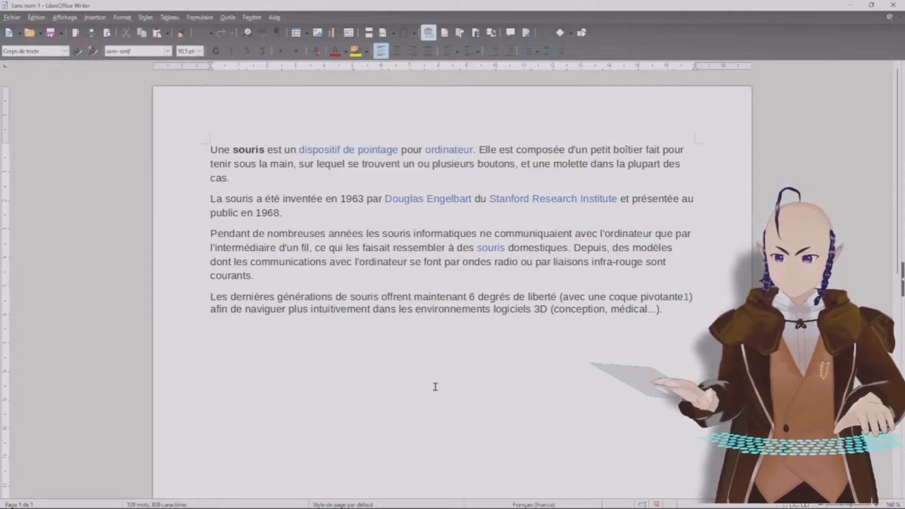
Step: In the third paragraph, select from its beginning to within "par", select backward from "infra-rouge" into "ressembler", and clear the selection
left_click(211, 233)
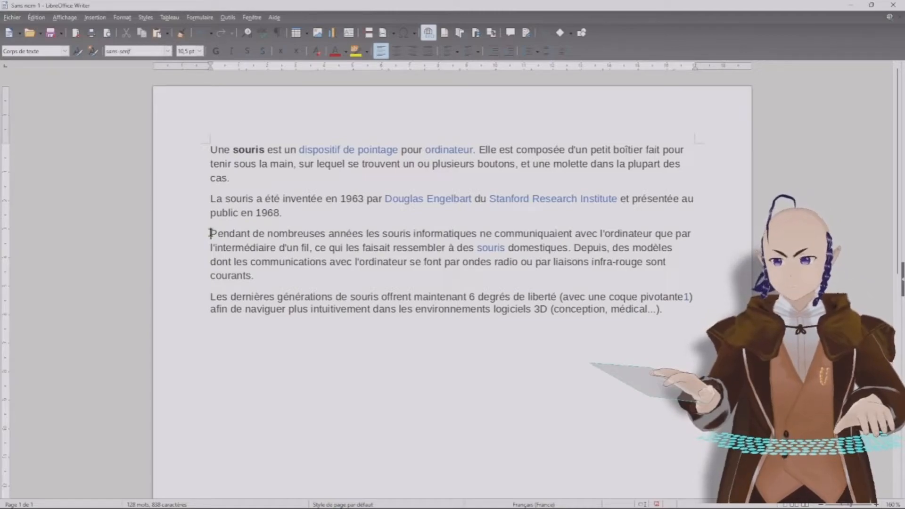
left_click_drag(211, 233, 455, 261)
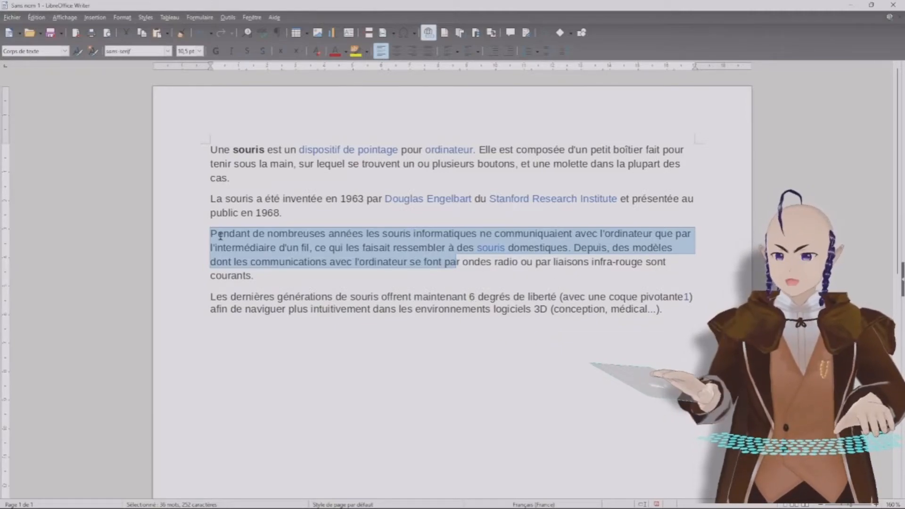
left_click(642, 263)
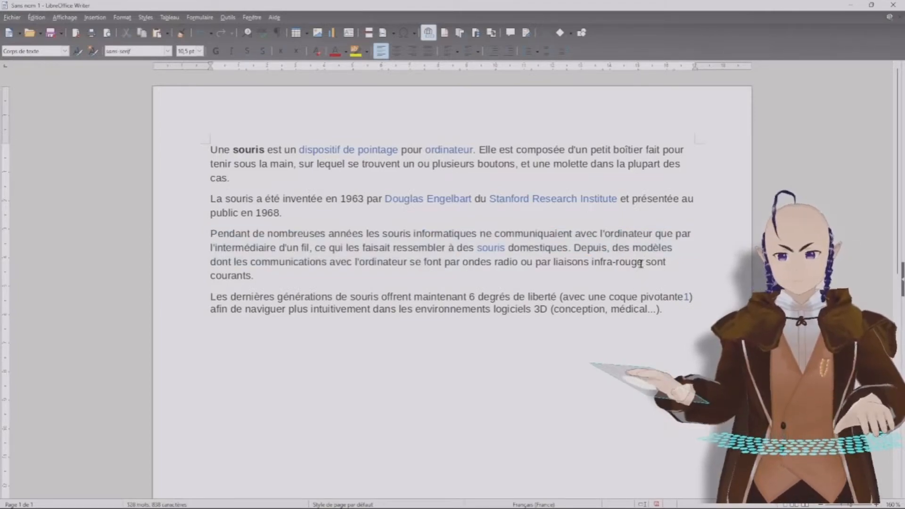
left_click_drag(641, 263, 413, 247)
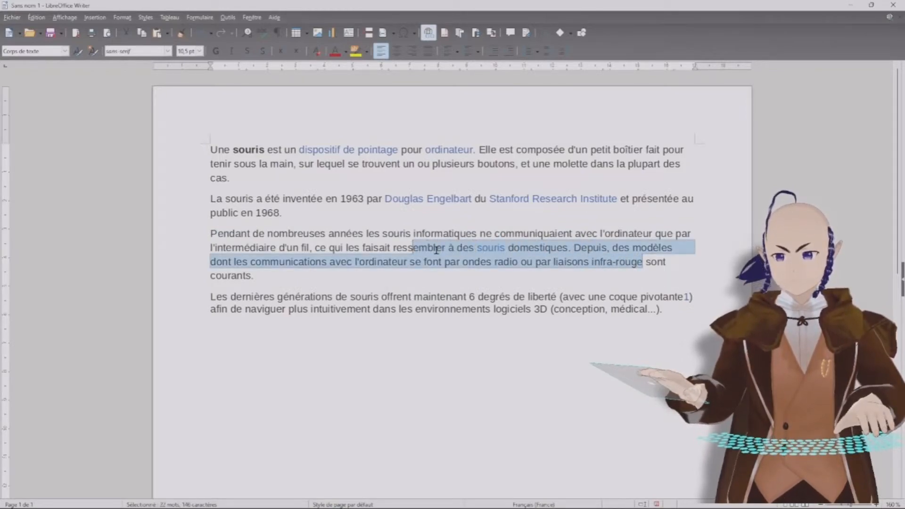
left_click(469, 326)
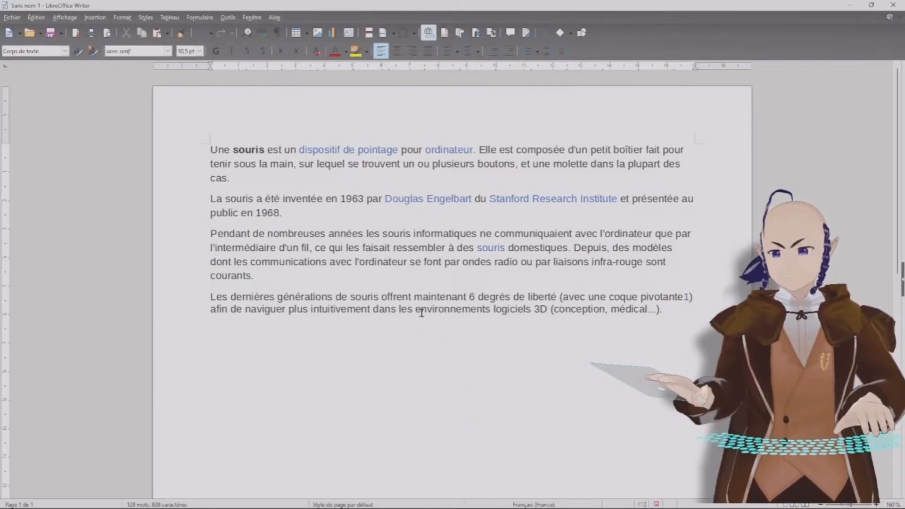
Step: Scroll the document down past the last paragraph and back up to the page top several times
scroll(423, 312, "down", 3)
scroll(422, 312, "up", 3)
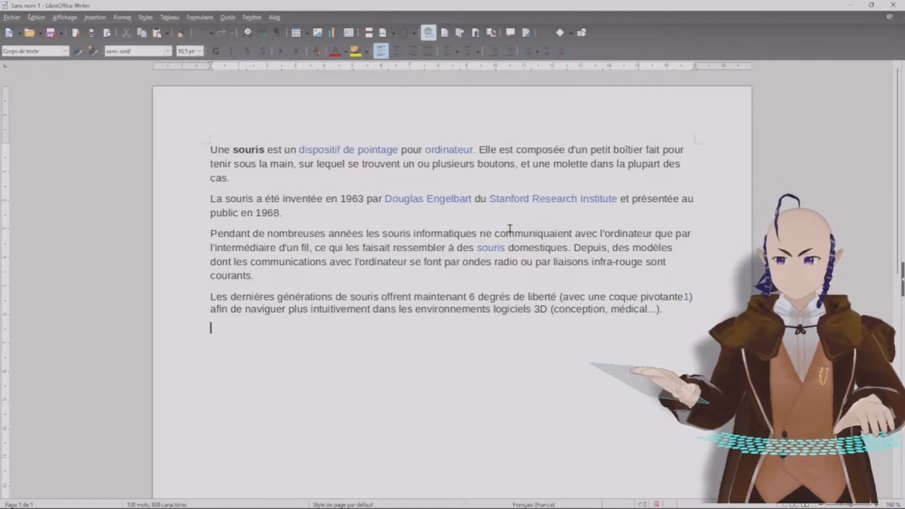
scroll(510, 228, "down", 5)
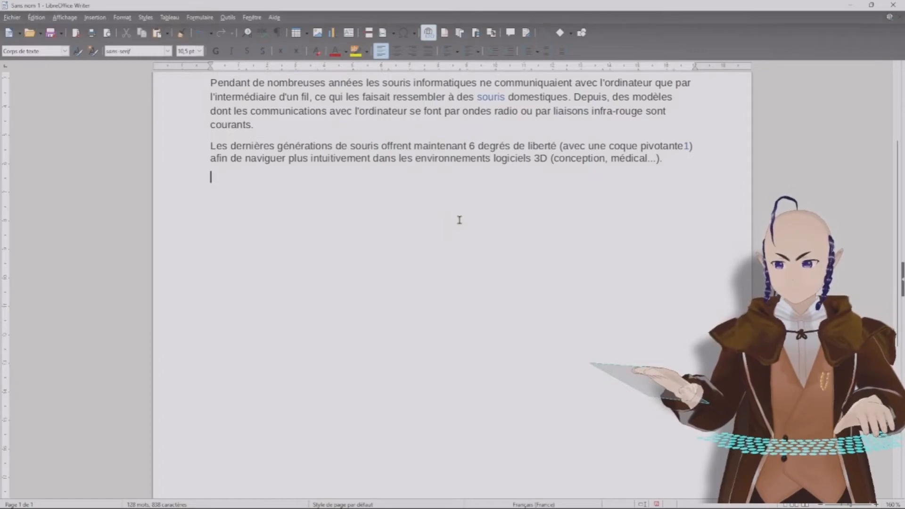
scroll(459, 220, "up", 5)
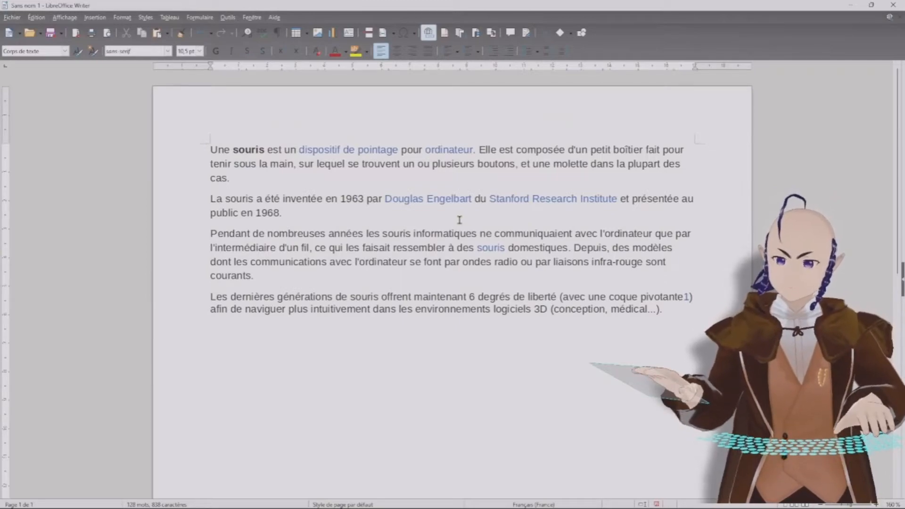
scroll(508, 248, "down", 5)
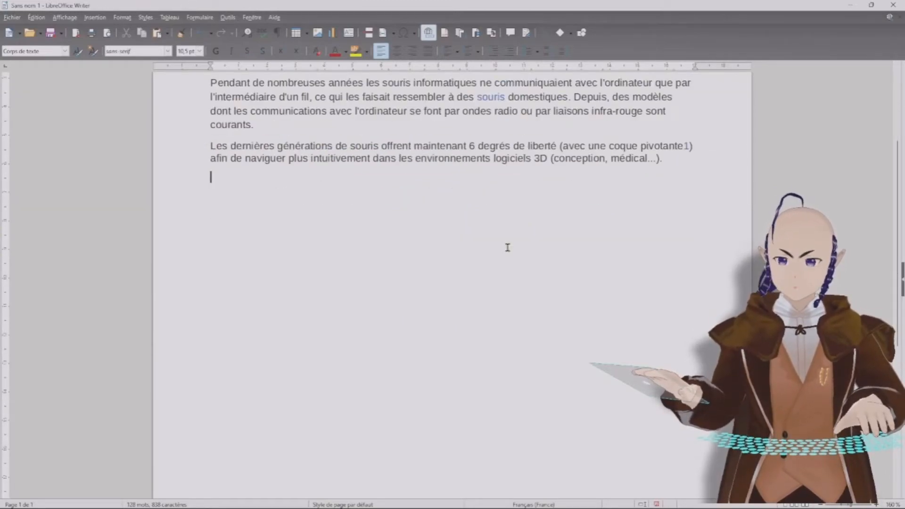
scroll(508, 247, "up", 5)
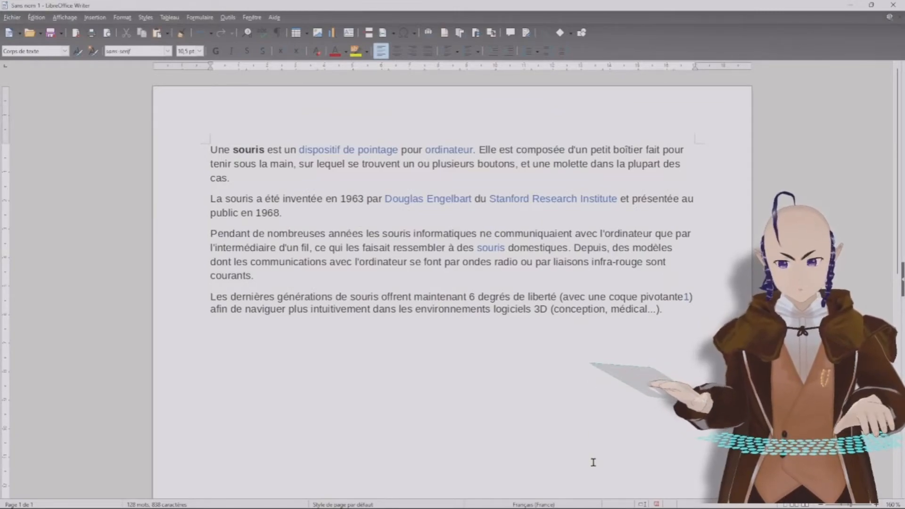
Step: Open a new blank Writer document in a second window
mouse_move(597, 507)
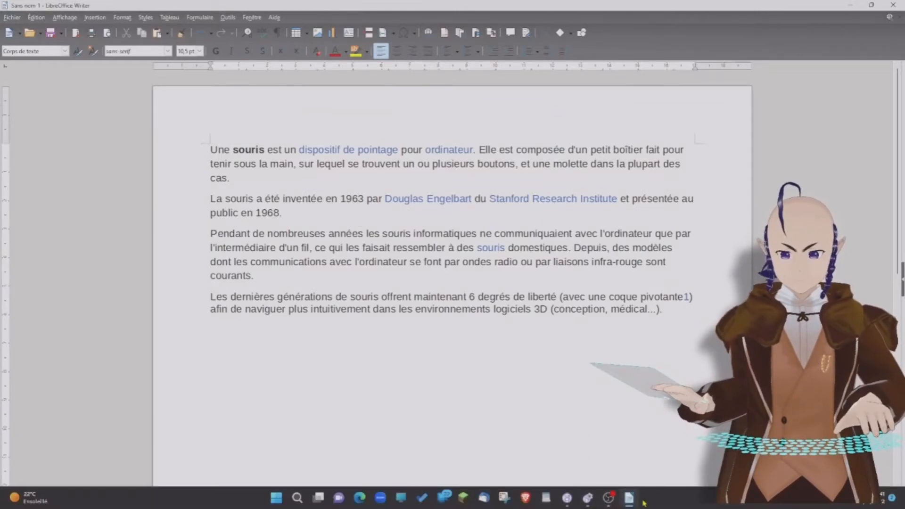
mouse_move(642, 503)
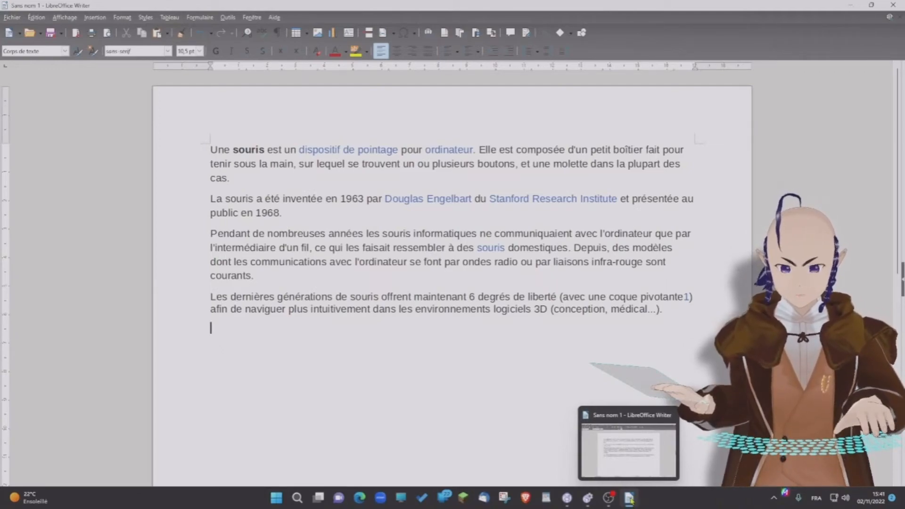
middle_click(631, 501)
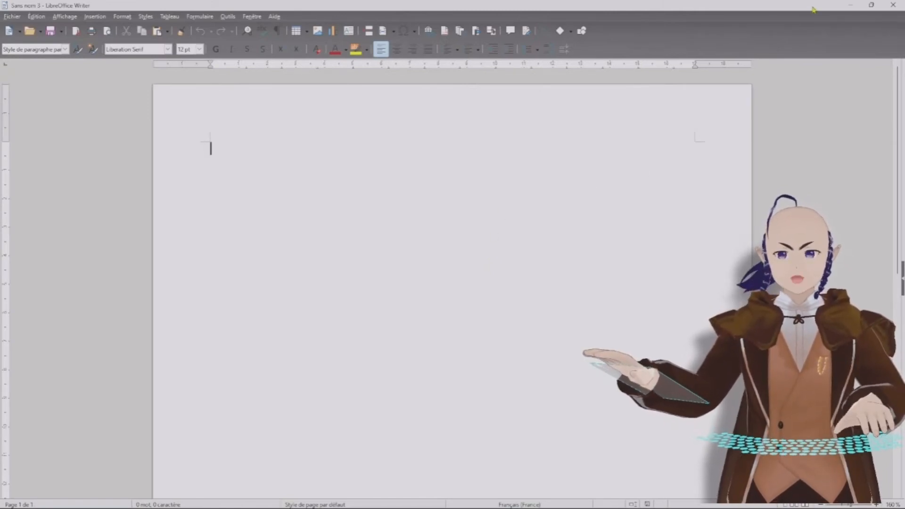
Step: Restore the blank document's window from full screen, shrink it, and move it over the middle of the mouse text document
left_click_drag(812, 8, 588, 114)
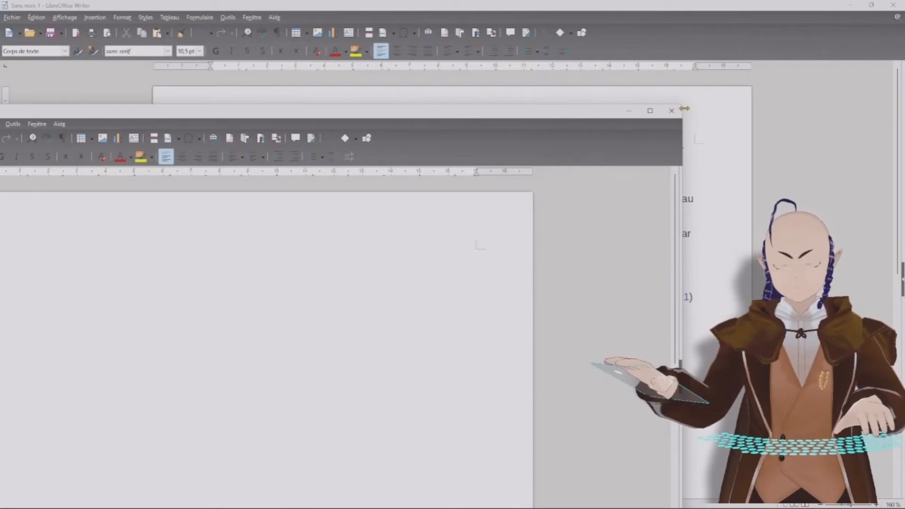
left_click_drag(683, 107, 302, 248)
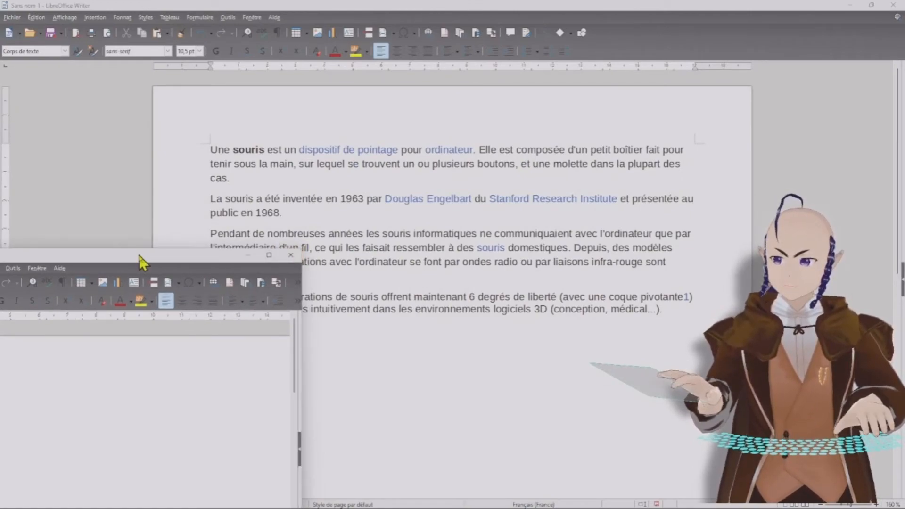
left_click_drag(140, 257, 455, 150)
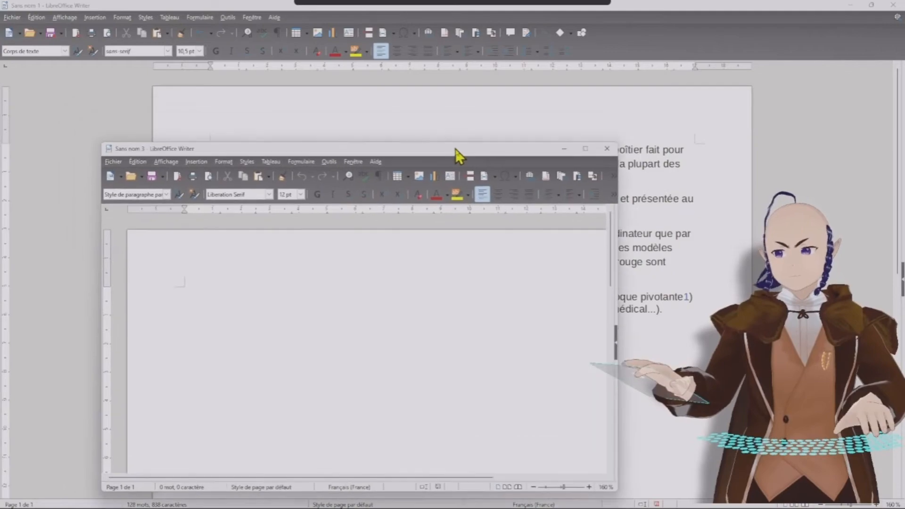
left_click_drag(260, 146, 449, 151)
Step: Bring the mouse text document to the front and close it, and reposition the blank document's window and close it too
left_click(488, 110)
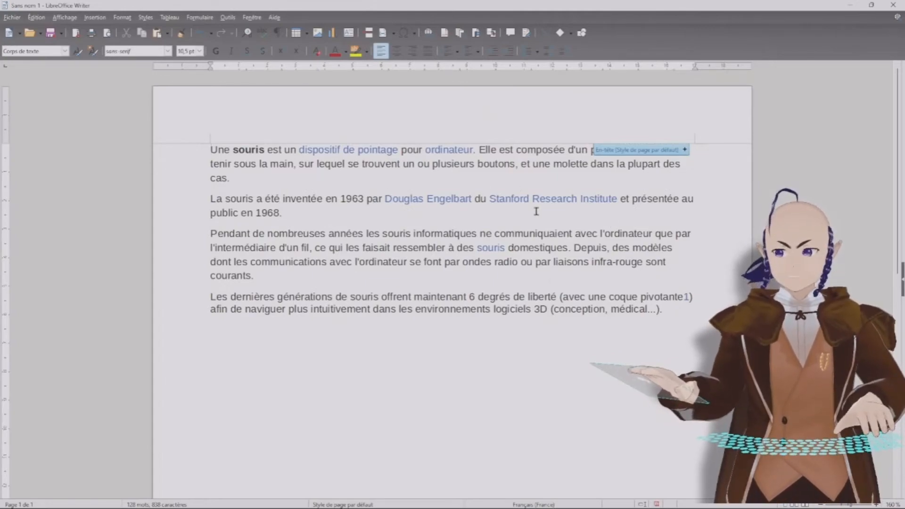
left_click(892, 6)
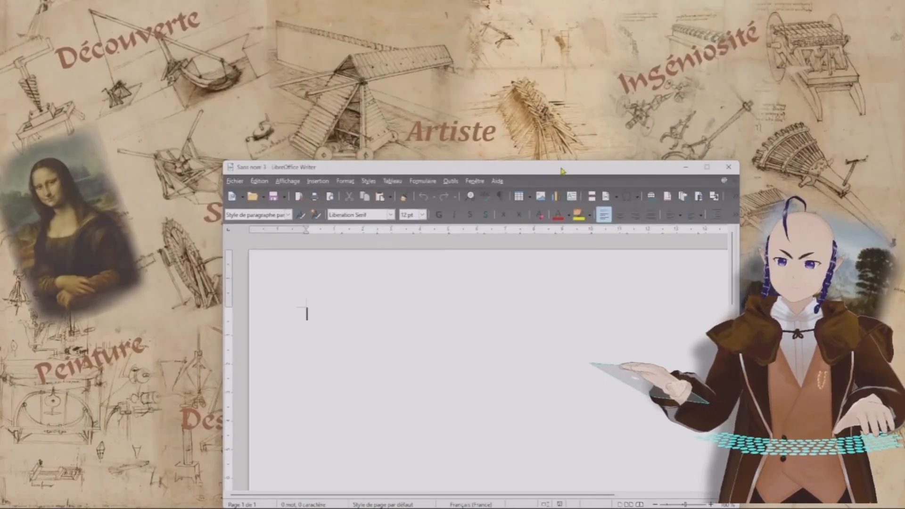
left_click_drag(561, 169, 446, 85)
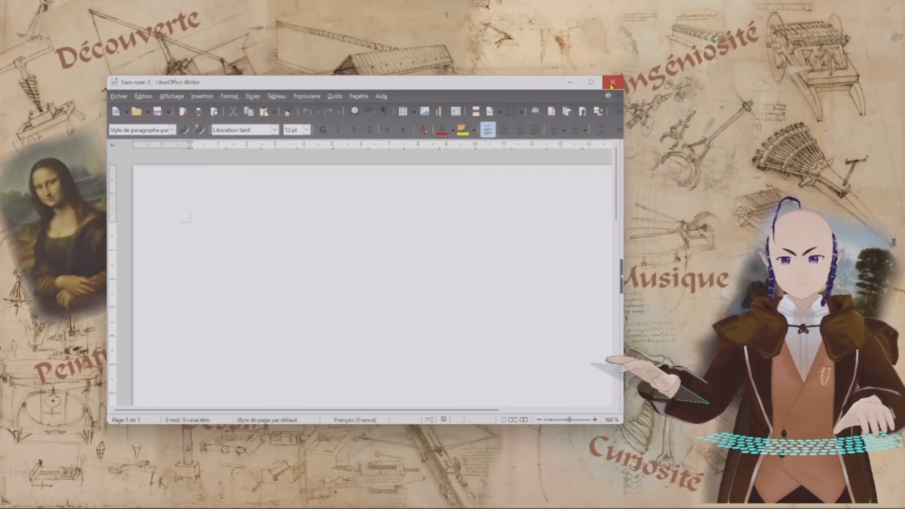
left_click(612, 83)
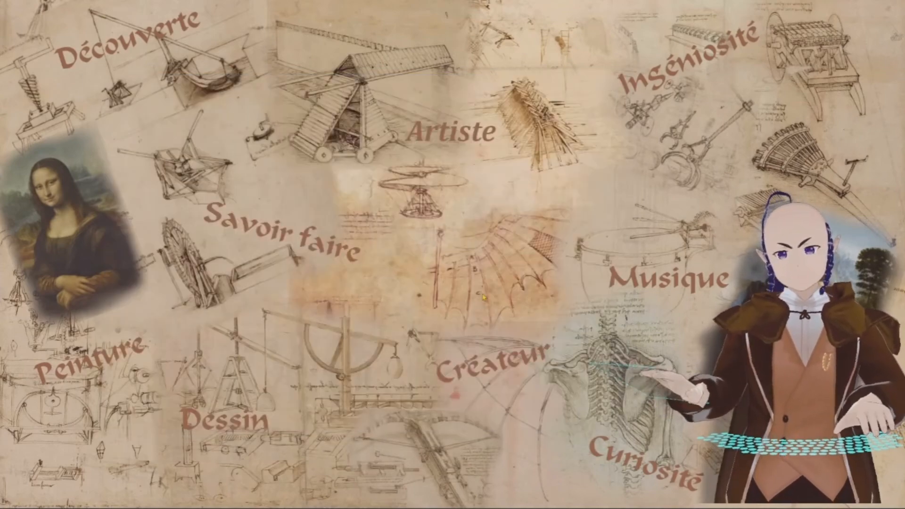